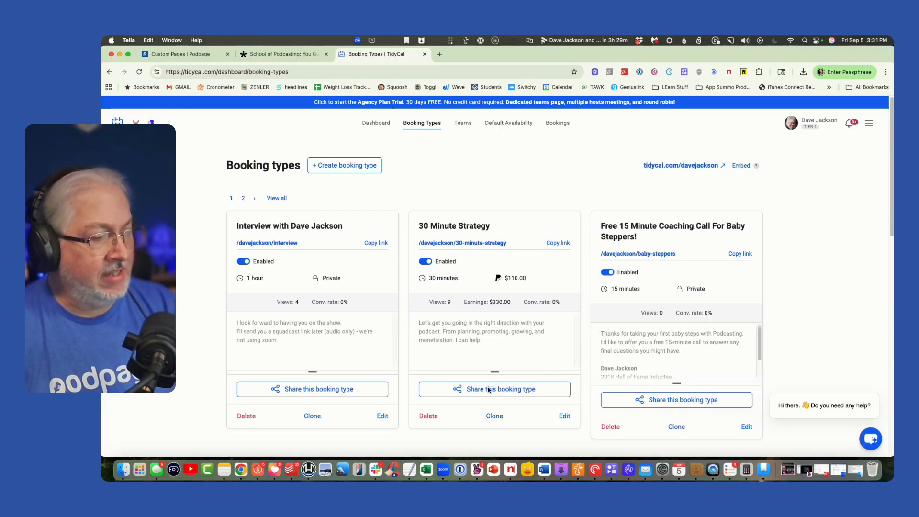
- Copy the website embed code of the 30 Minute Strategy booking type, then close its share dialog and the TidyCal page
click(477, 390)
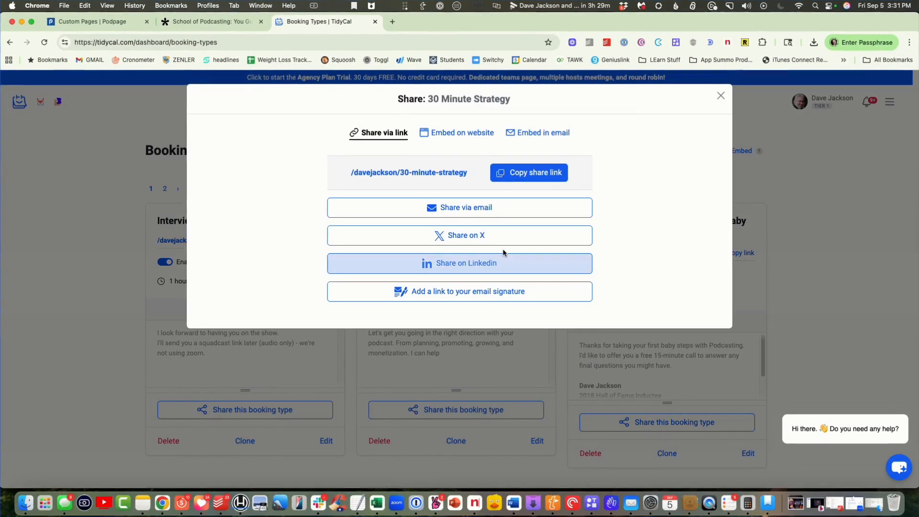
click(442, 137)
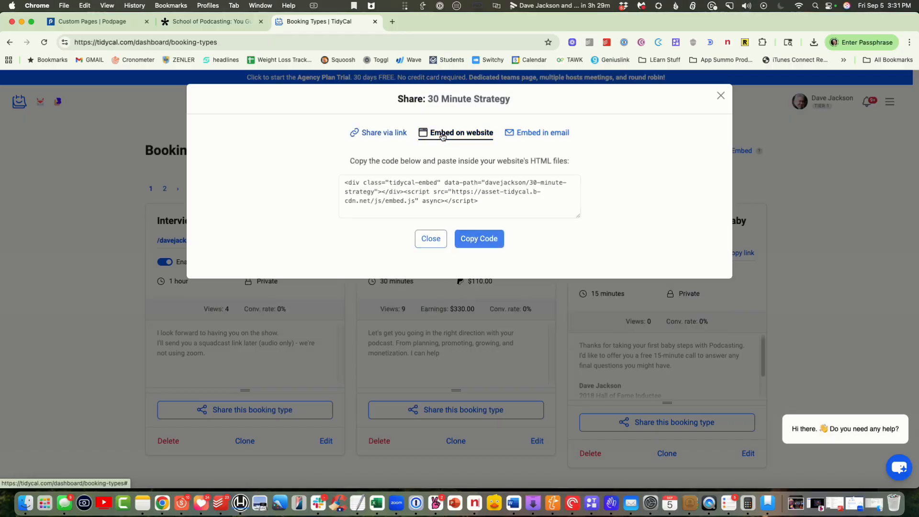
click(482, 242)
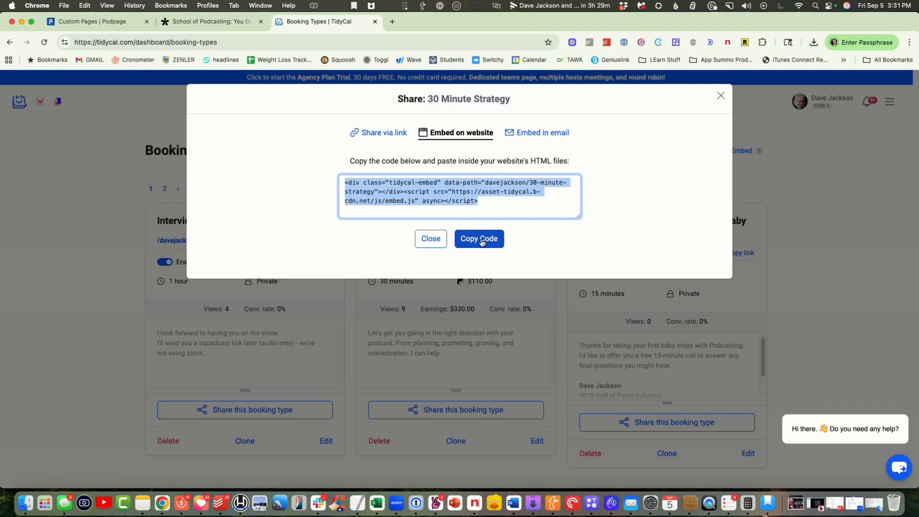
right_click(456, 188)
click(470, 212)
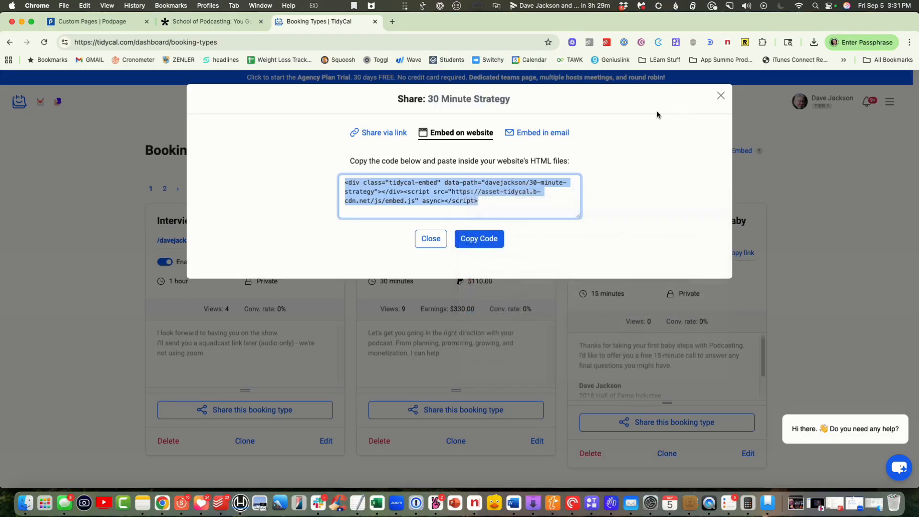
click(720, 96)
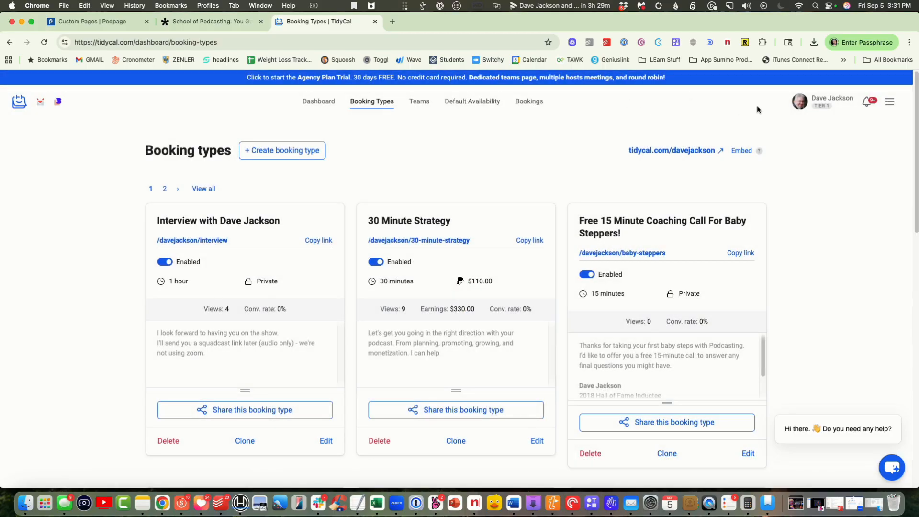
click(374, 21)
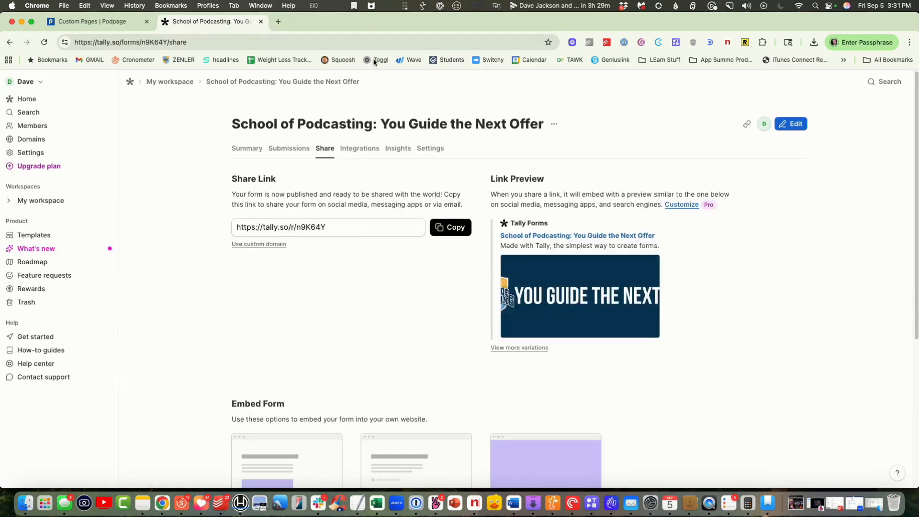
- Switch to Podpage and start a new custom page named "Schedule"
click(76, 26)
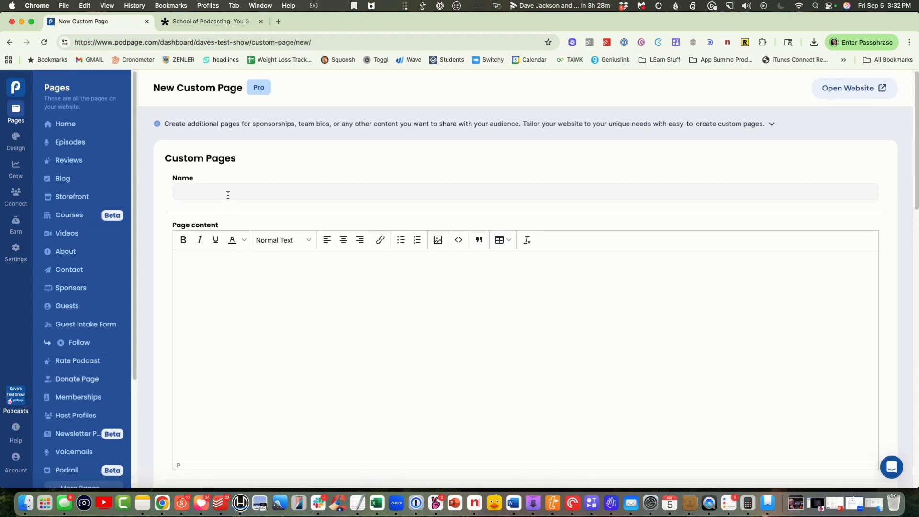
click(227, 194)
text(Schedule)
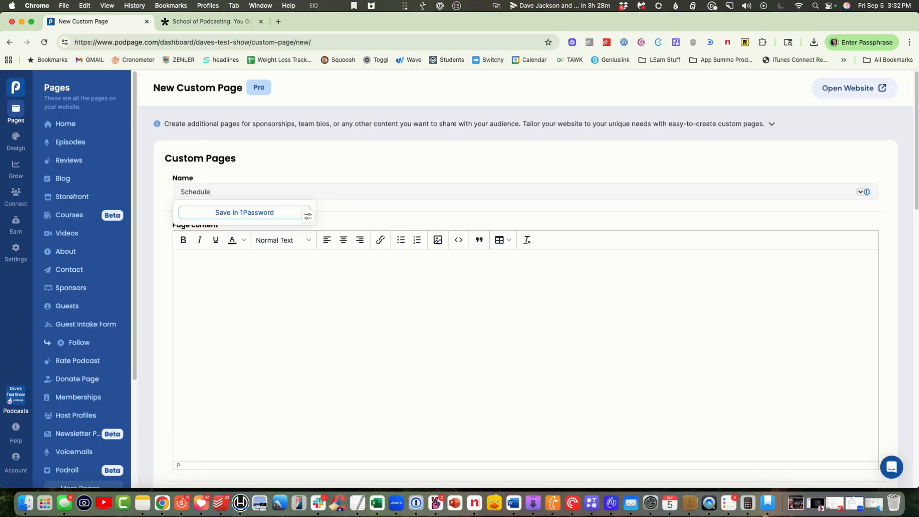
click(212, 286)
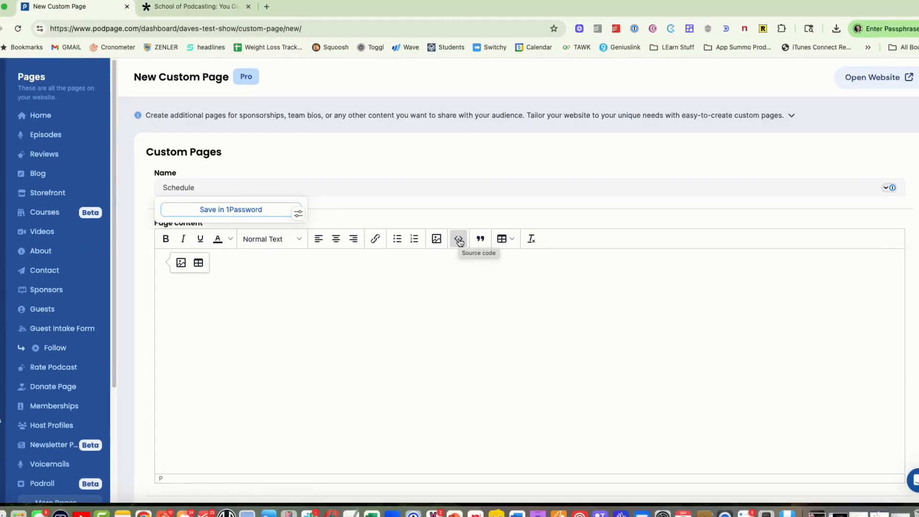
- Paste the copied TidyCal embed code into the page content's source code, save it, and recheck the stored code
click(458, 223)
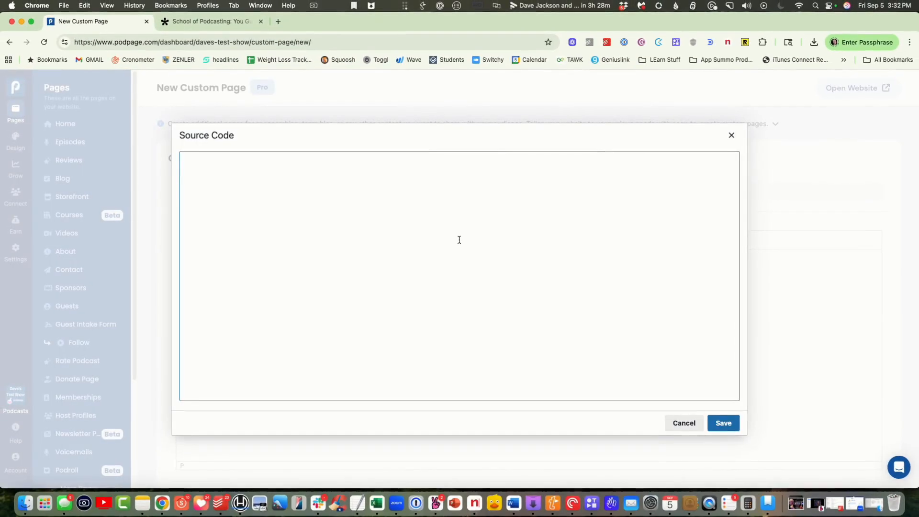
right_click(246, 184)
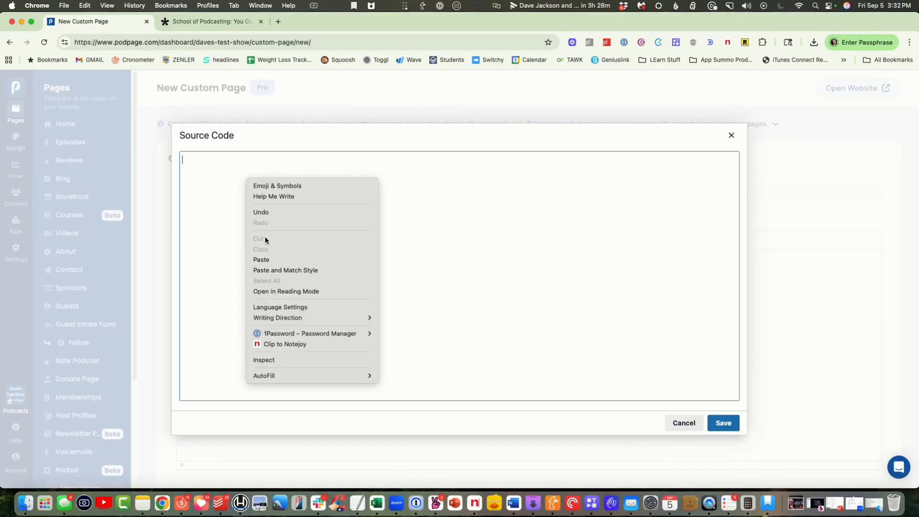
click(261, 260)
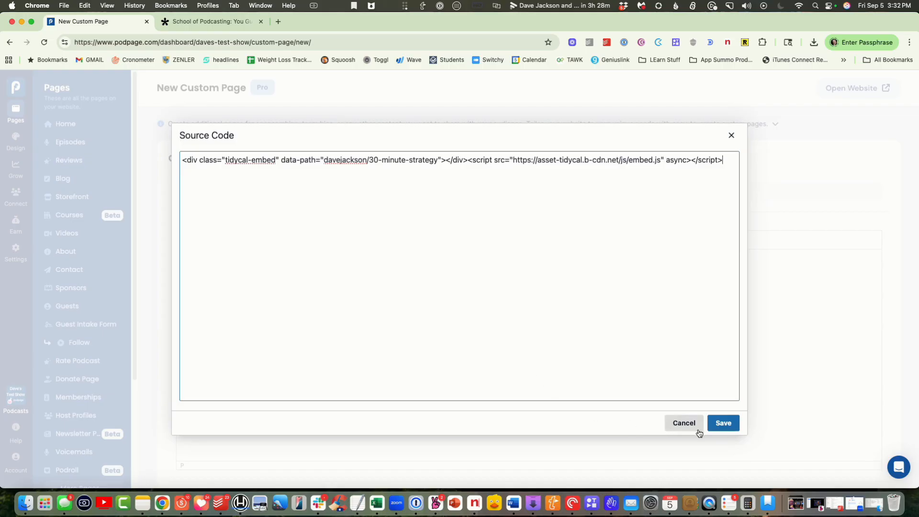
click(725, 426)
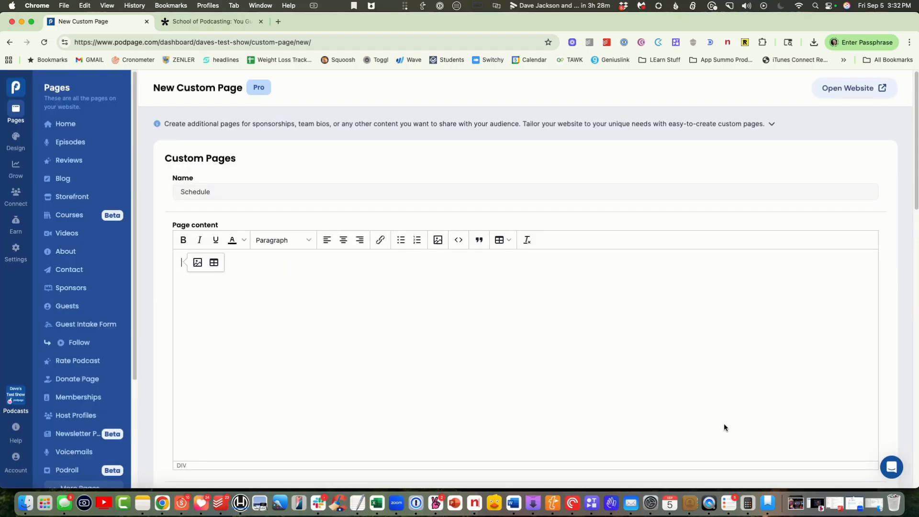
click(459, 246)
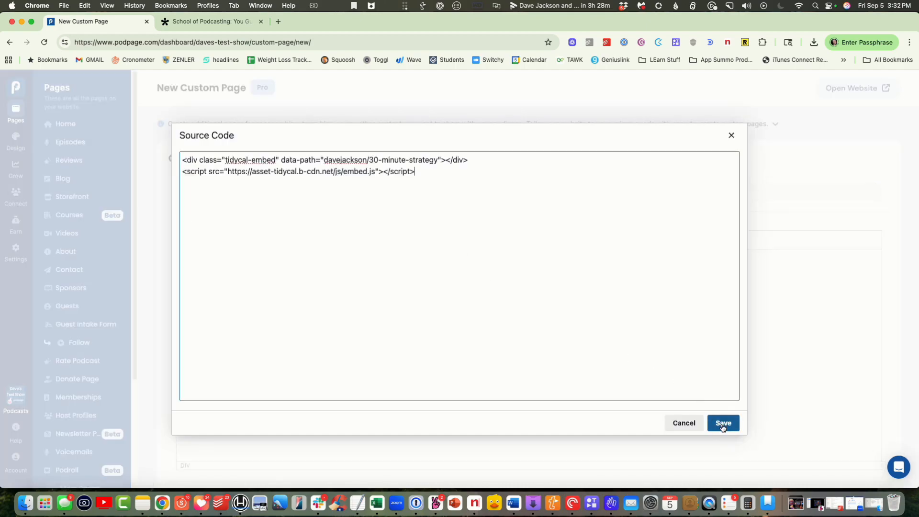
click(723, 426)
- Save the new Schedule custom page, leaving its remaining options at their defaults
scroll(708, 386, down, 6)
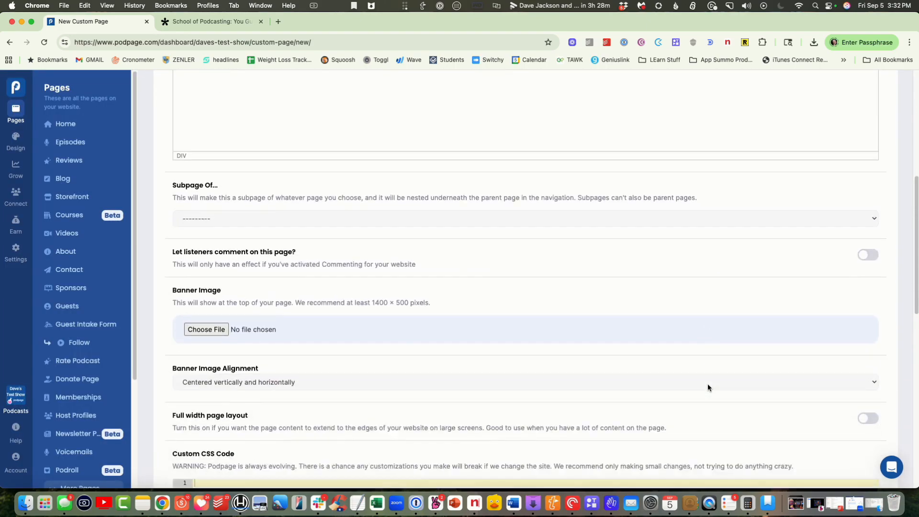
scroll(707, 383, down, 3)
scroll(707, 383, up, 3)
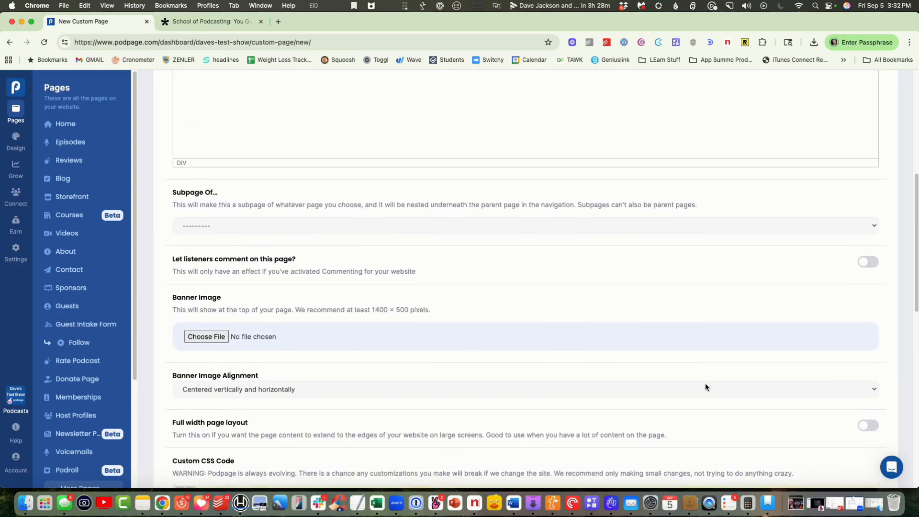
scroll(706, 385, up, 1)
scroll(638, 375, down, 10)
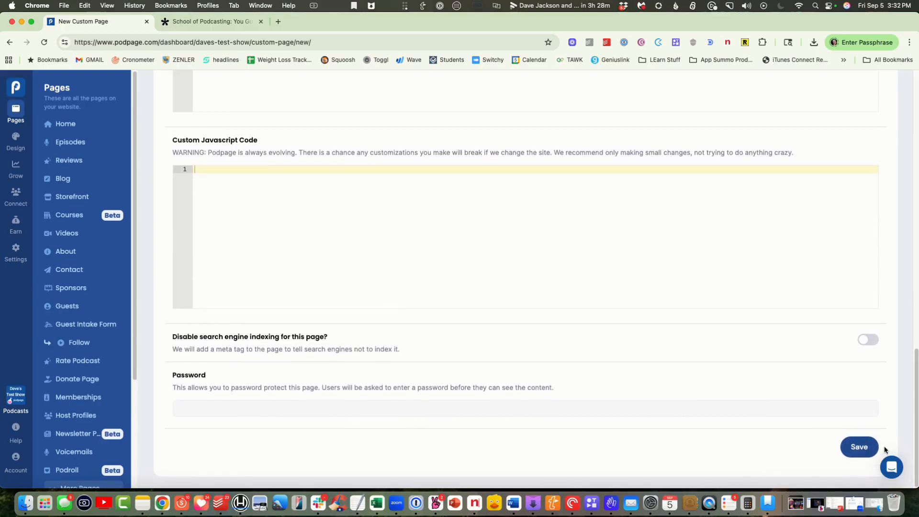
click(859, 447)
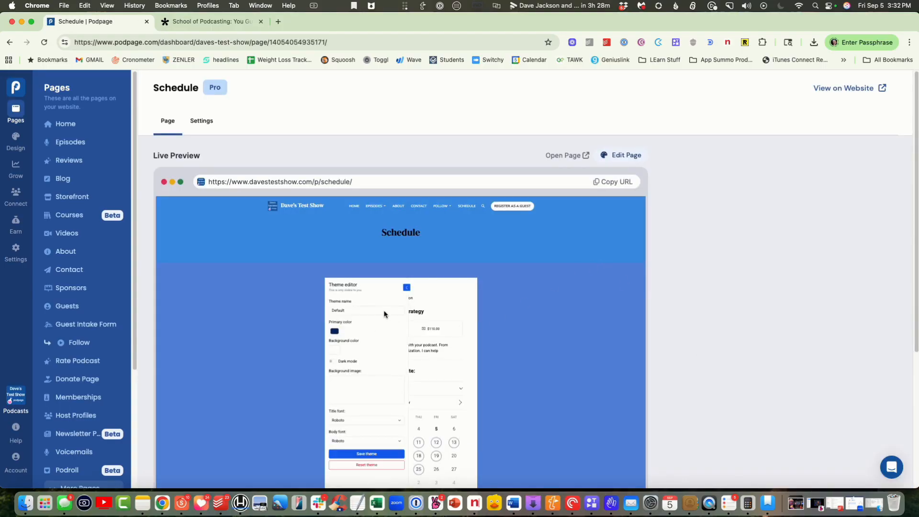
- Open the published Schedule page, check the embedded calendar's time slots for September 10, and close the page
click(570, 159)
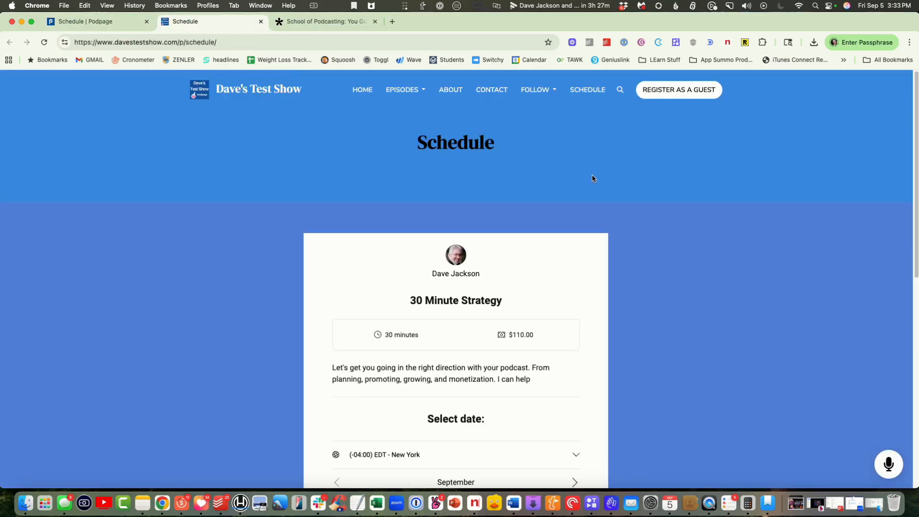
scroll(684, 229, down, 5)
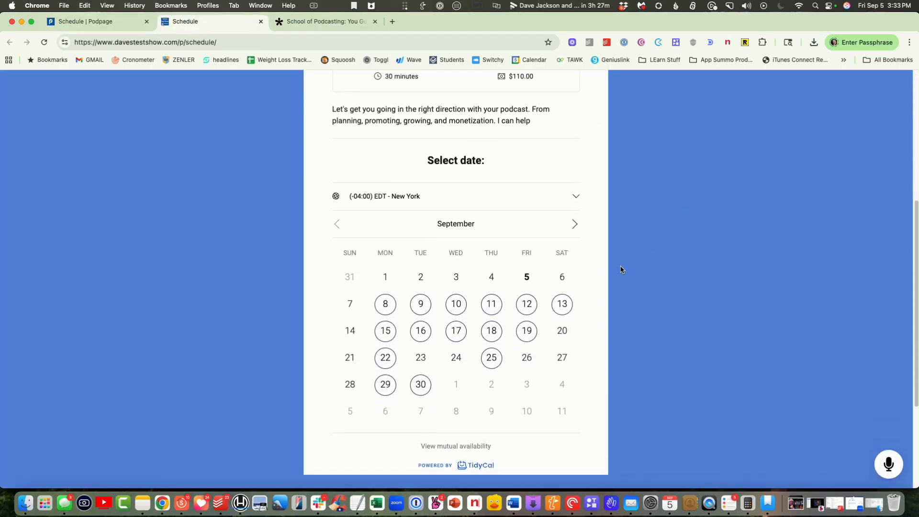
click(457, 304)
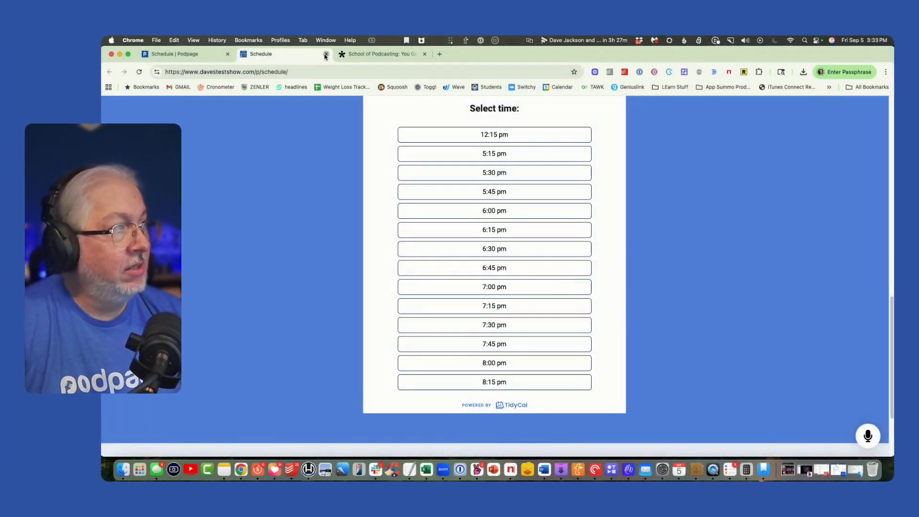
click(327, 55)
- Switch to the Tally form's sharing options and copy the HTML code for its Standard embed
click(301, 54)
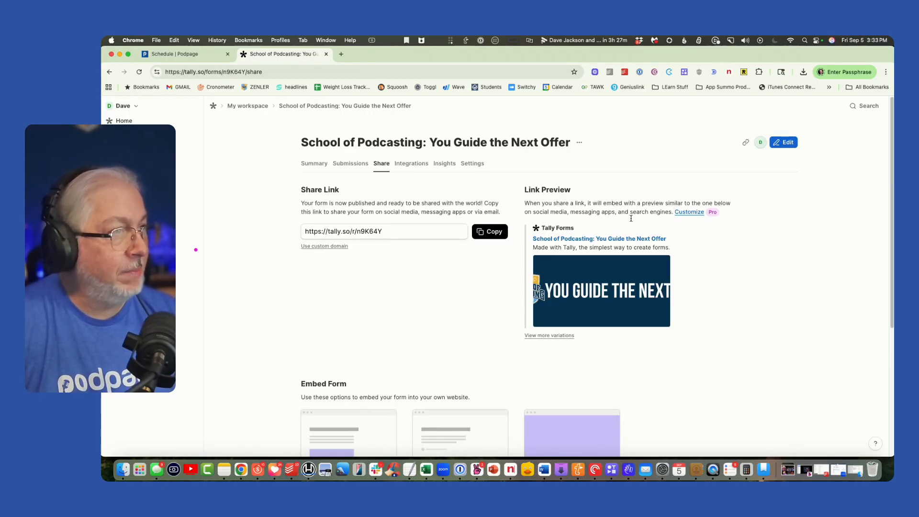
scroll(734, 286, down, 5)
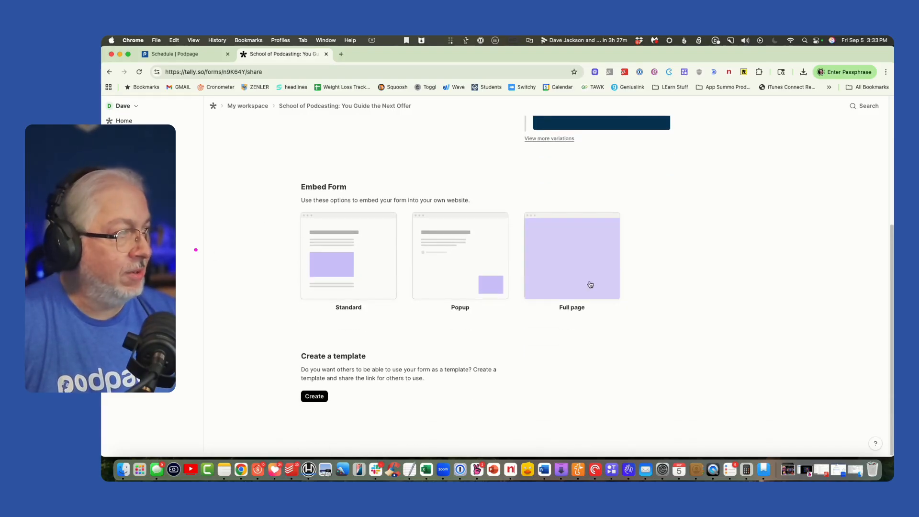
click(353, 257)
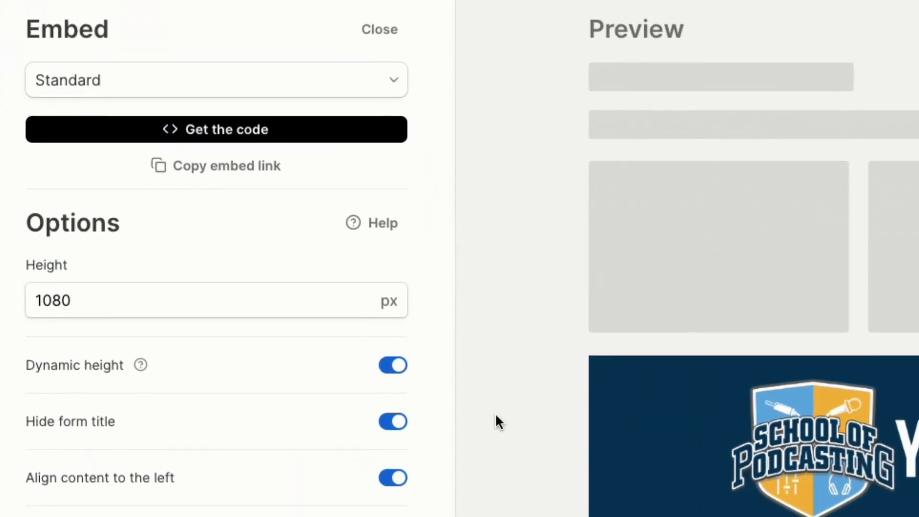
click(253, 138)
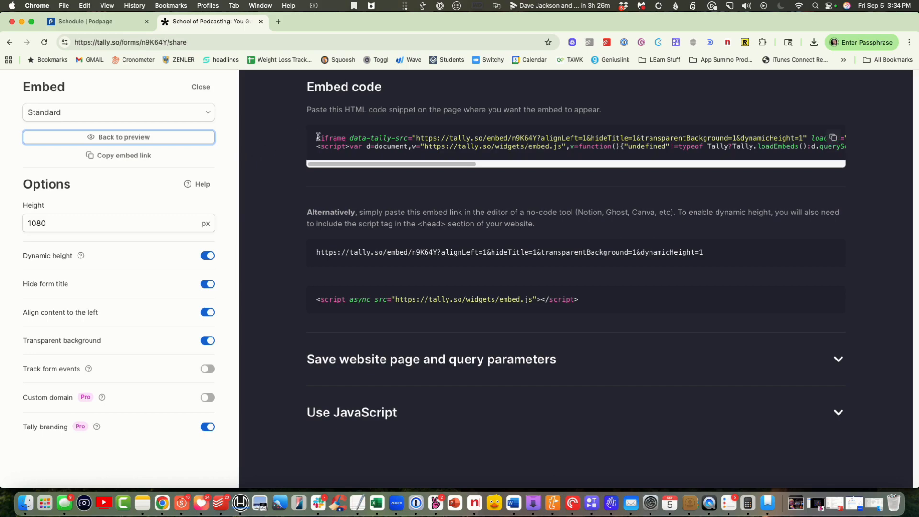
drag(317, 137, 535, 172)
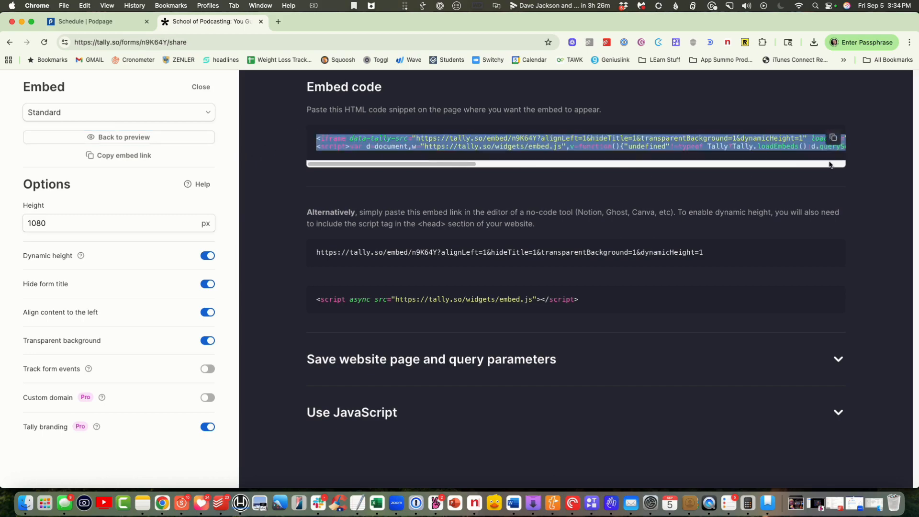
drag(830, 164, 860, 162)
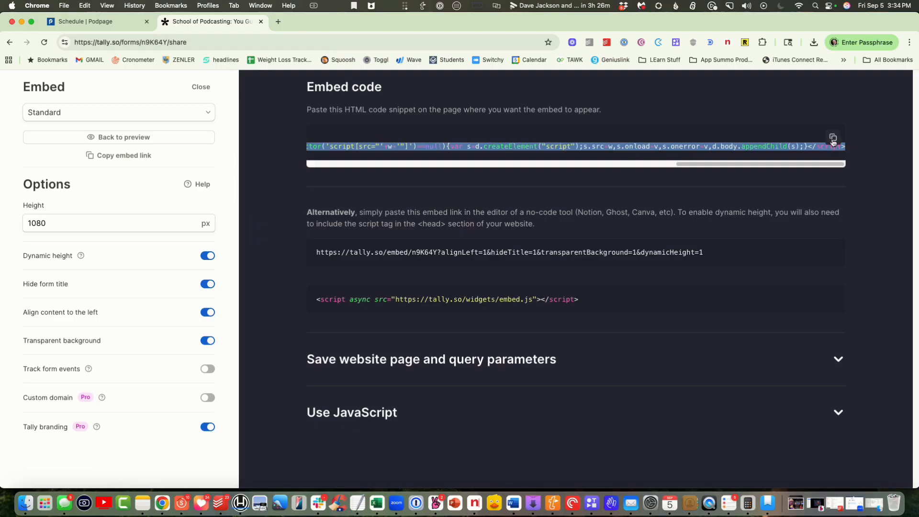
click(833, 140)
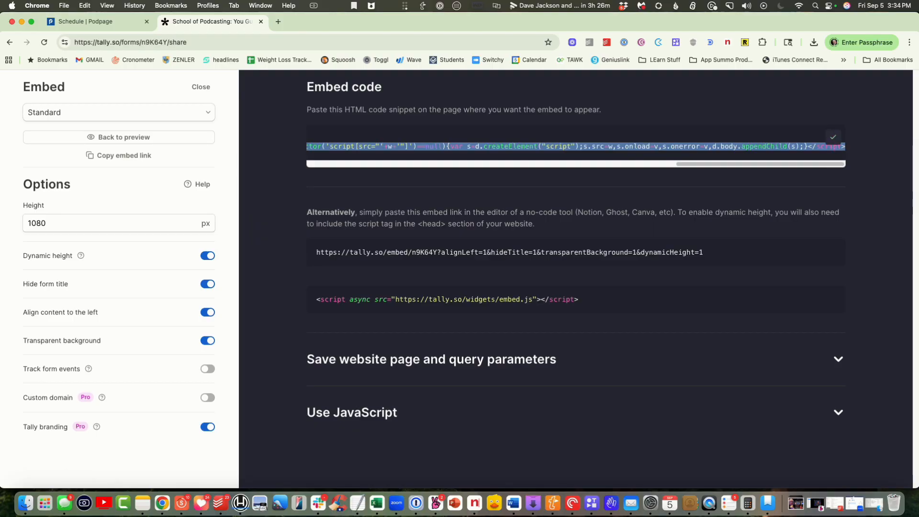
- Return to Podpage and start another new custom page named "My Service"
click(50, 22)
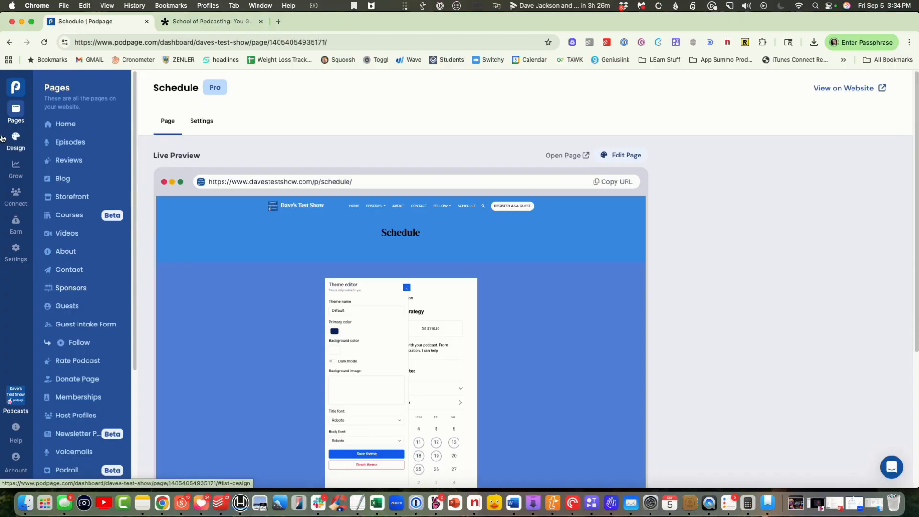
scroll(86, 319, down, 5)
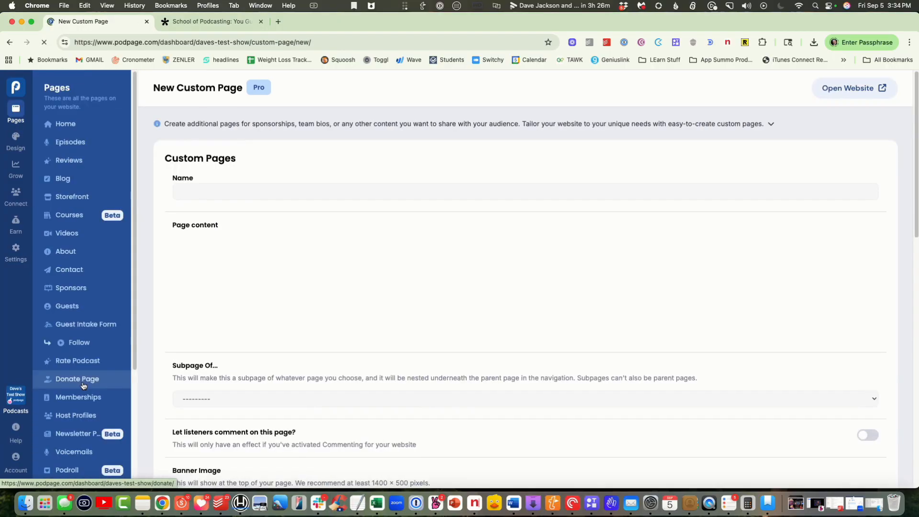
click(232, 193)
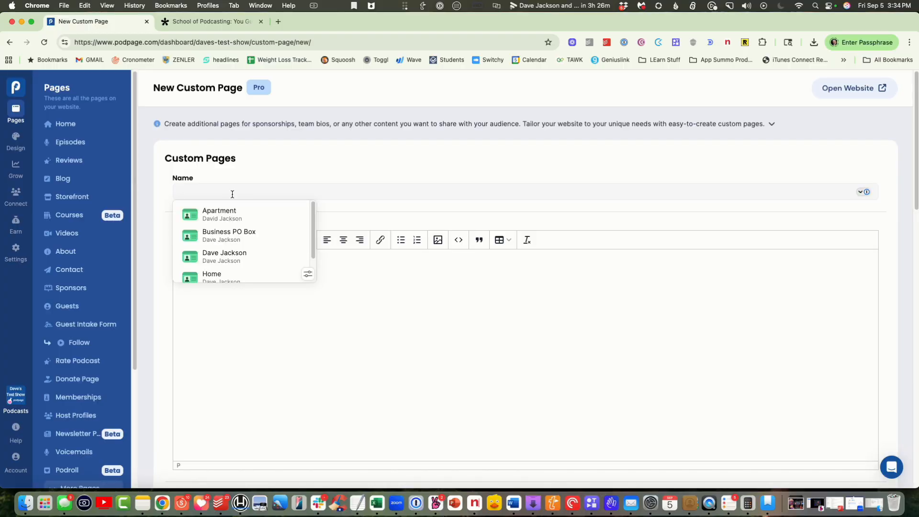
text(My)
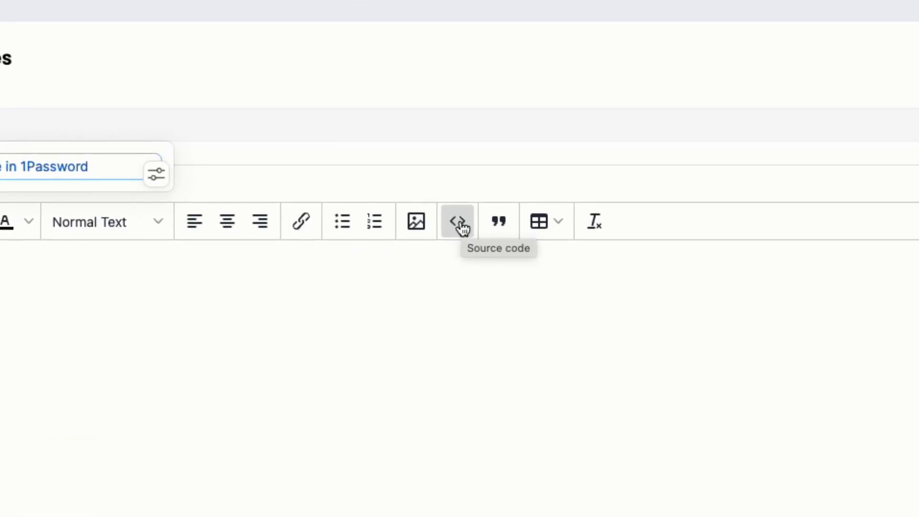
- Paste the Tally form's embed code into the new page content's source code and save the code
click(461, 226)
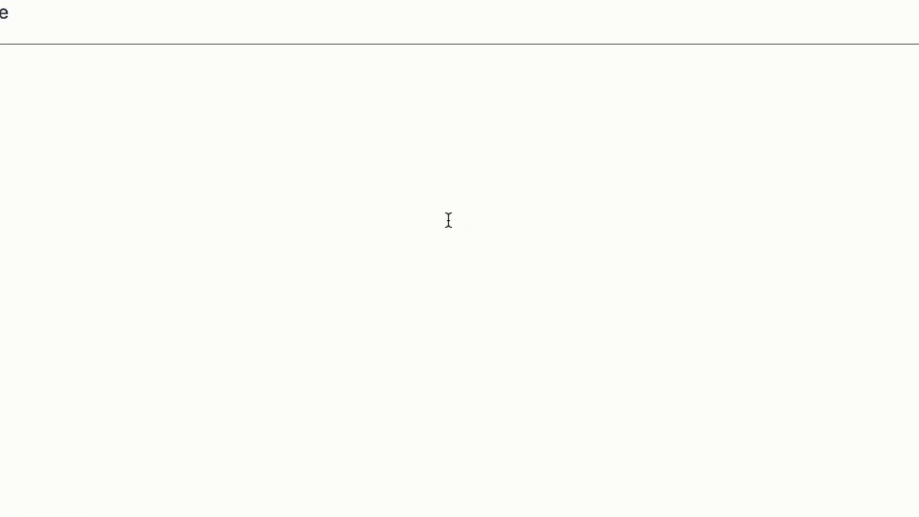
key(super+v)
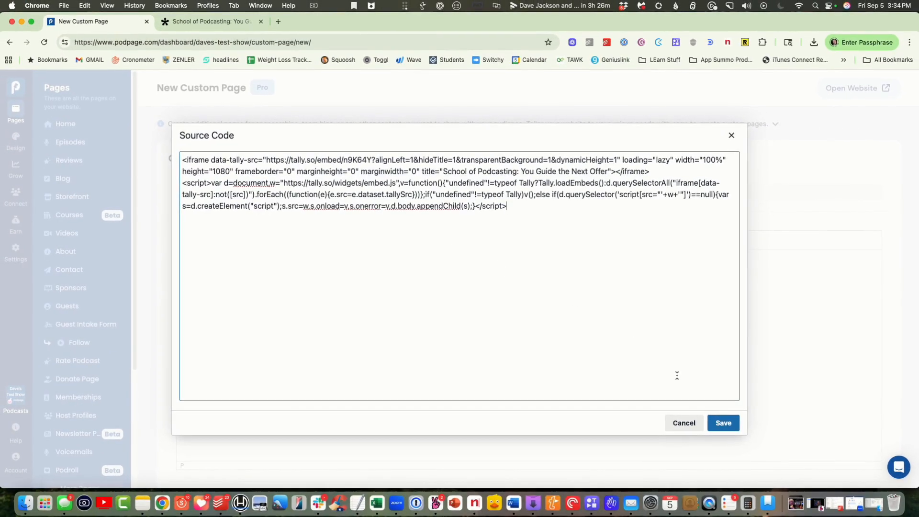
click(715, 421)
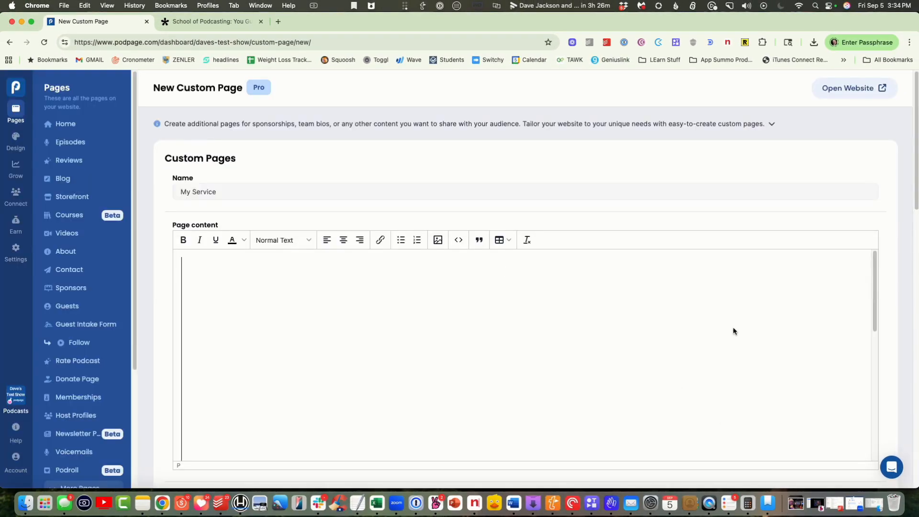
- Save the new My Service custom page
scroll(734, 330, down, 5)
scroll(734, 329, down, 15)
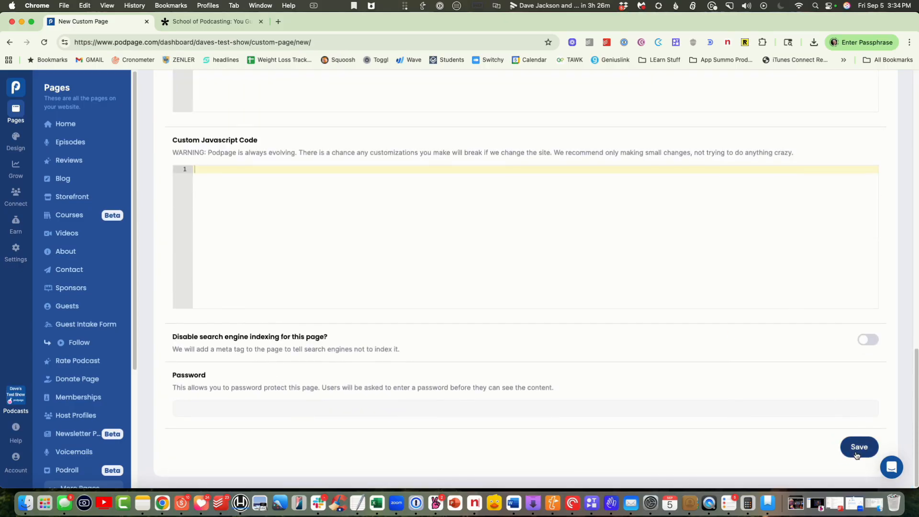
click(857, 454)
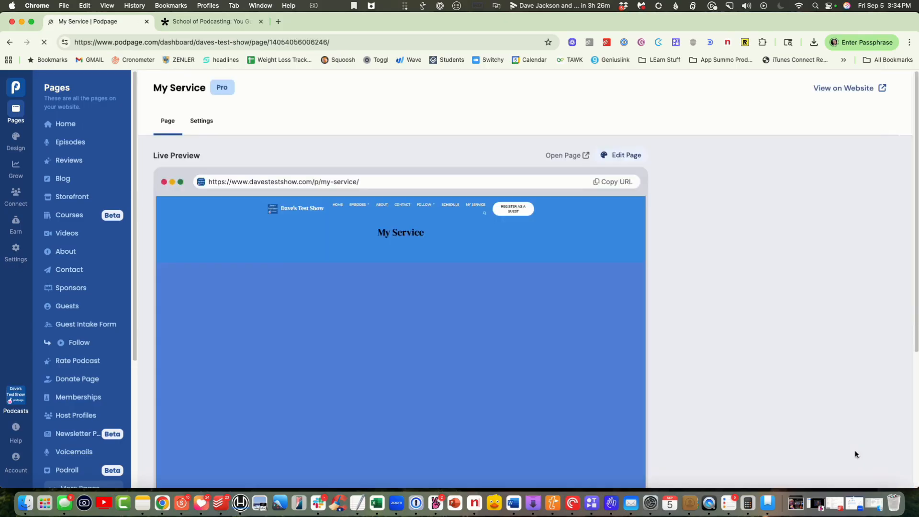
- Check the embedded form in the My Service live preview, and open the published page to review it
scroll(412, 314, down, 4)
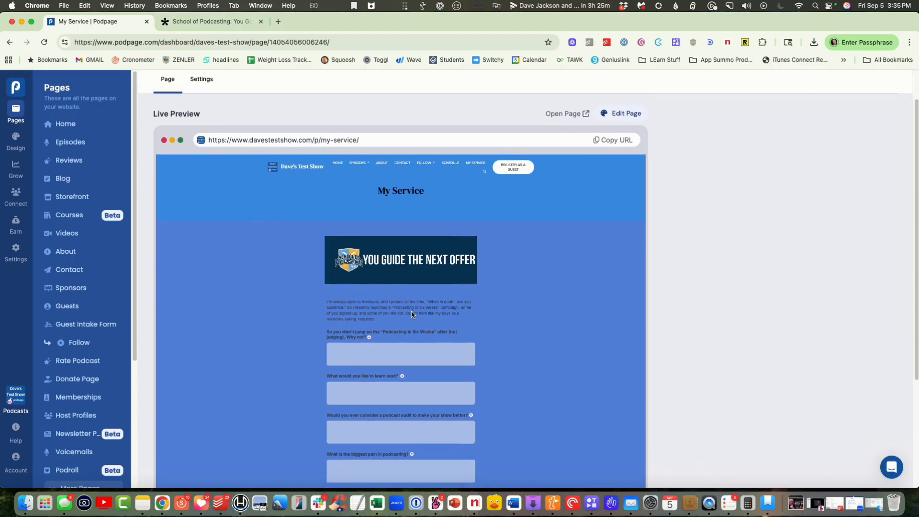
scroll(415, 312, up, 4)
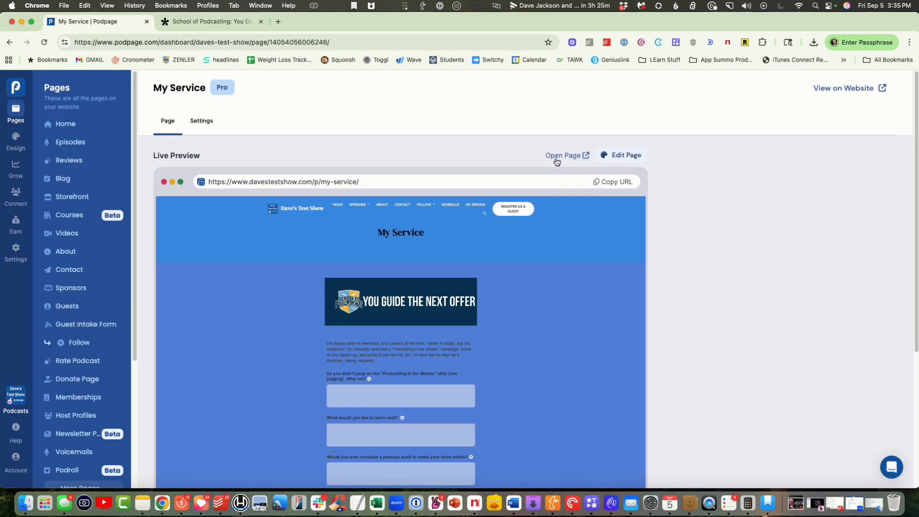
click(556, 157)
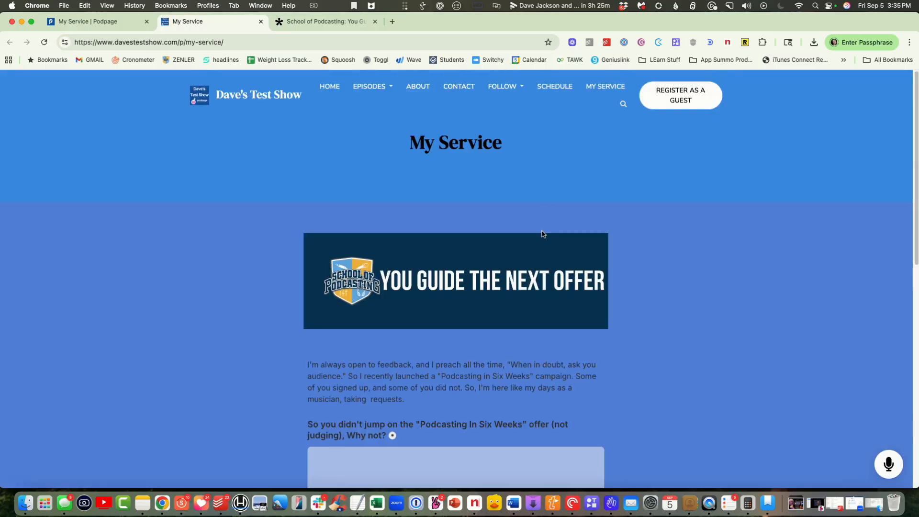
scroll(541, 225, down, 10)
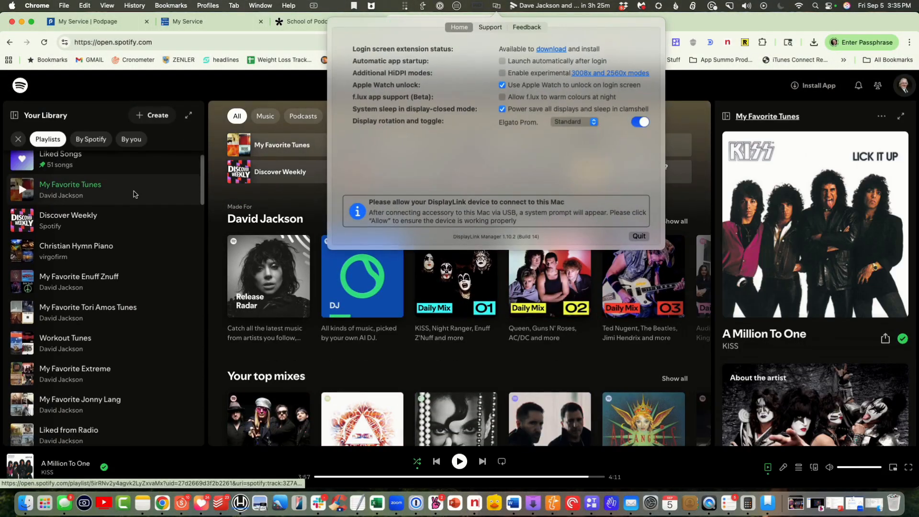
- Dismiss the DisplayLink Manager pop-up and open the Guest Appearances playlist from the Spotify library
click(499, 6)
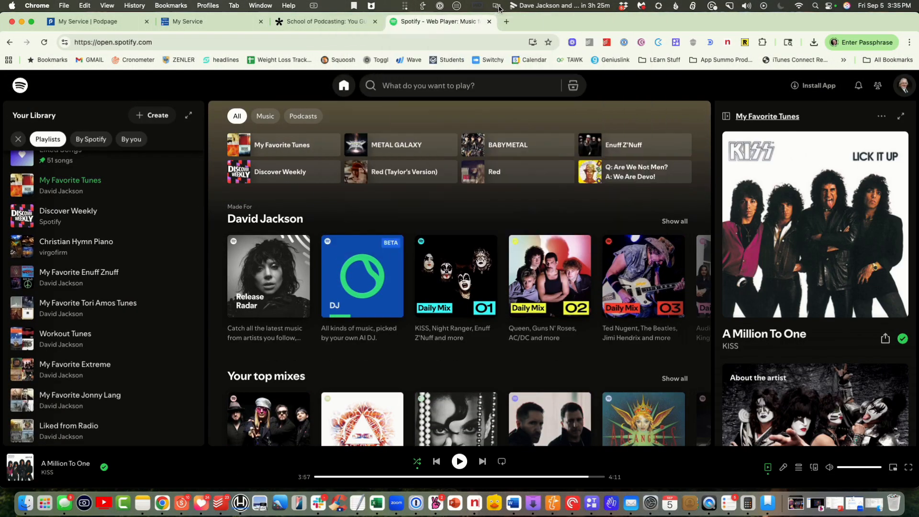
scroll(138, 251, down, 5)
scroll(138, 252, down, 10)
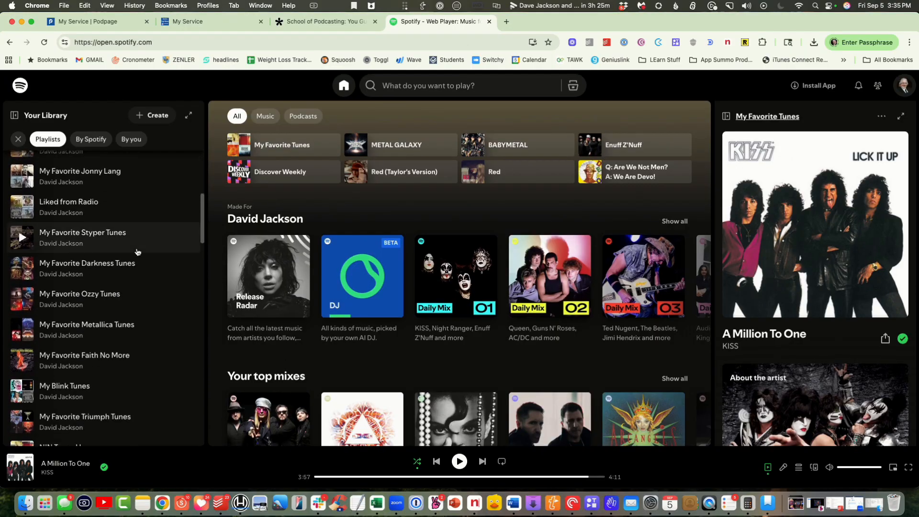
scroll(137, 252, down, 8)
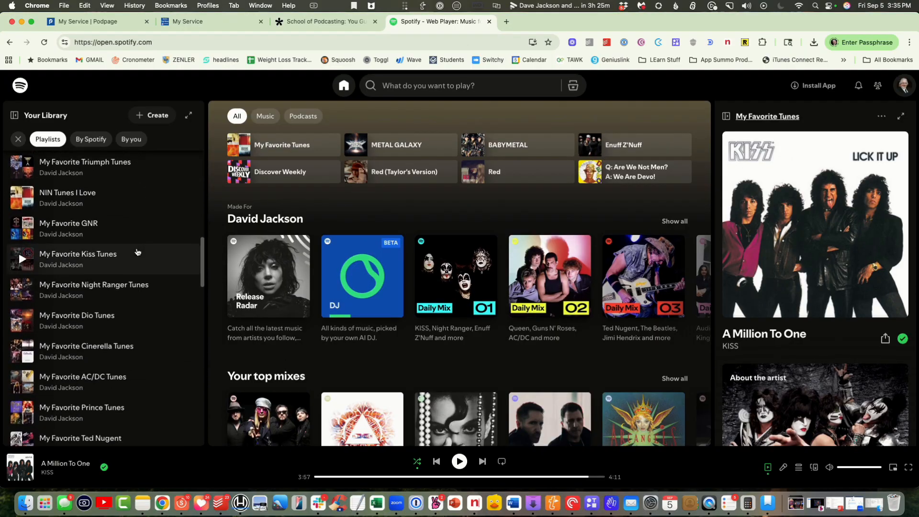
scroll(138, 253, down, 7)
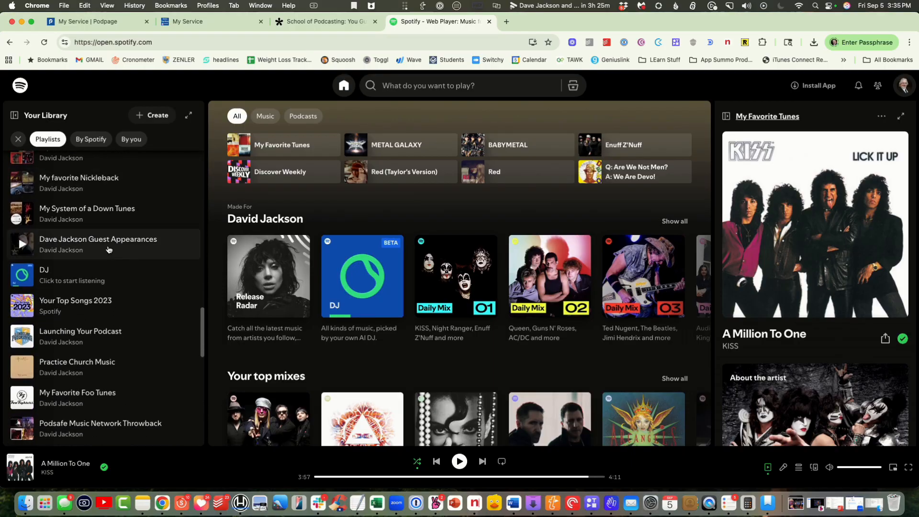
click(101, 246)
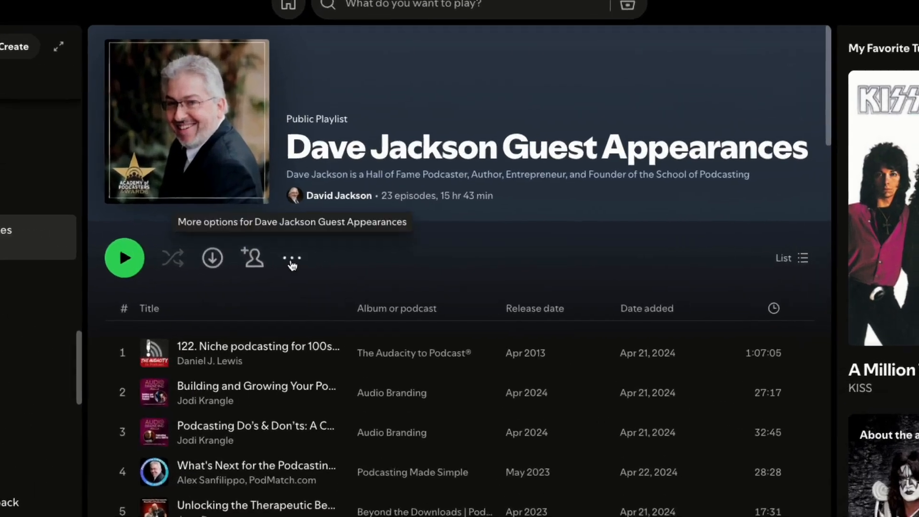
- Bring up the embed options for sharing the Guest Appearances playlist
click(292, 261)
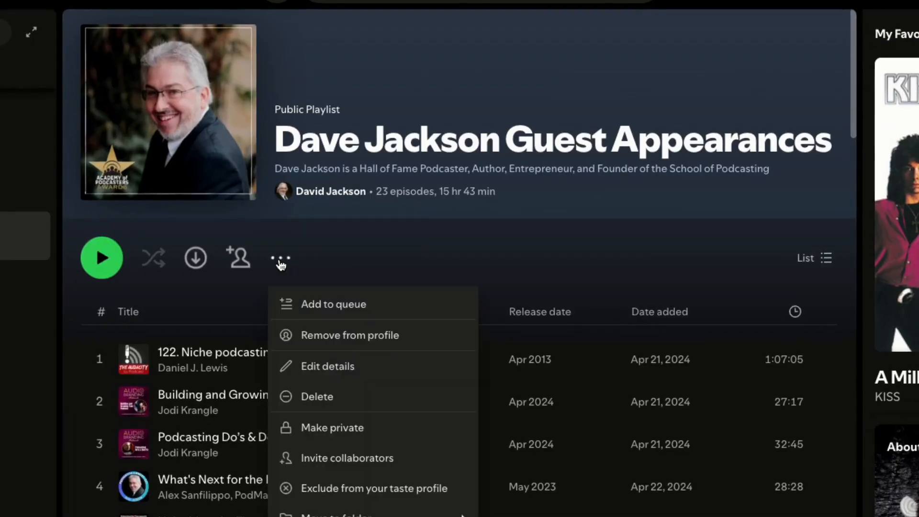
mouse_move(364, 515)
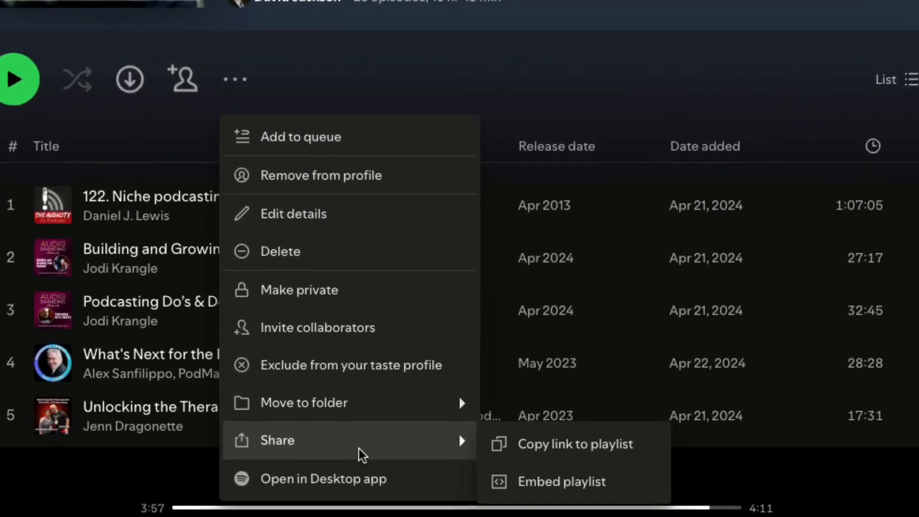
click(549, 474)
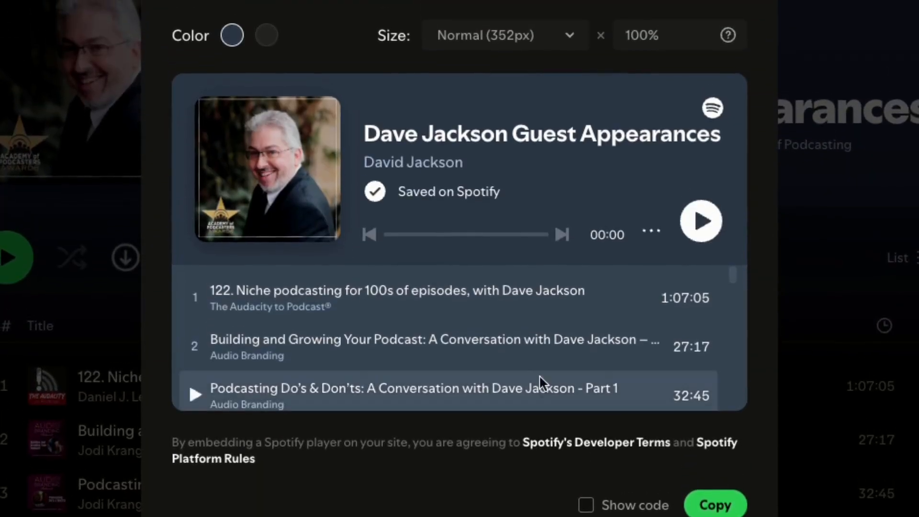
- Preview the playlist player in the Compact (152px) size and return it to Normal (352px)
click(500, 44)
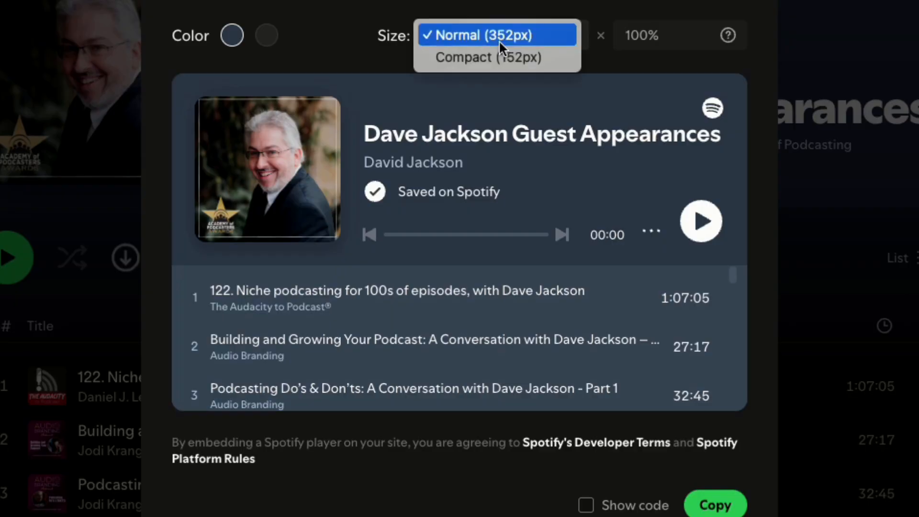
click(495, 56)
click(497, 44)
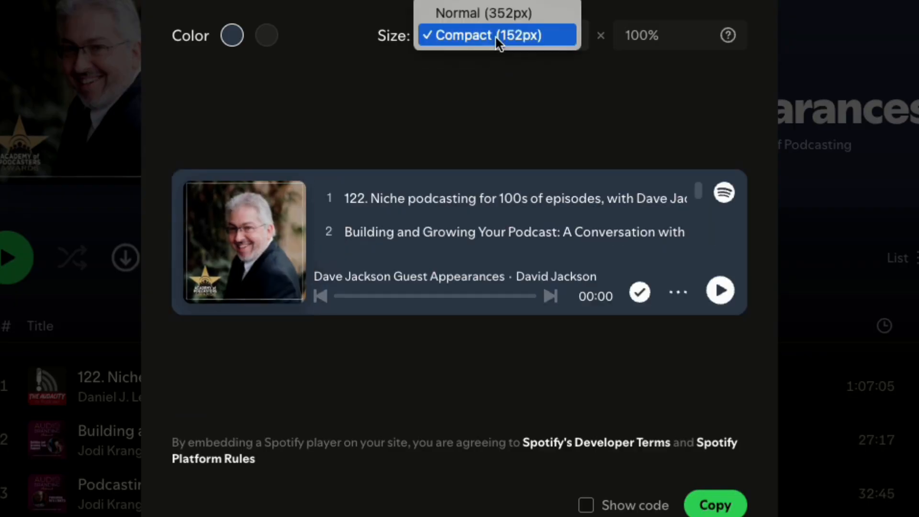
click(489, 12)
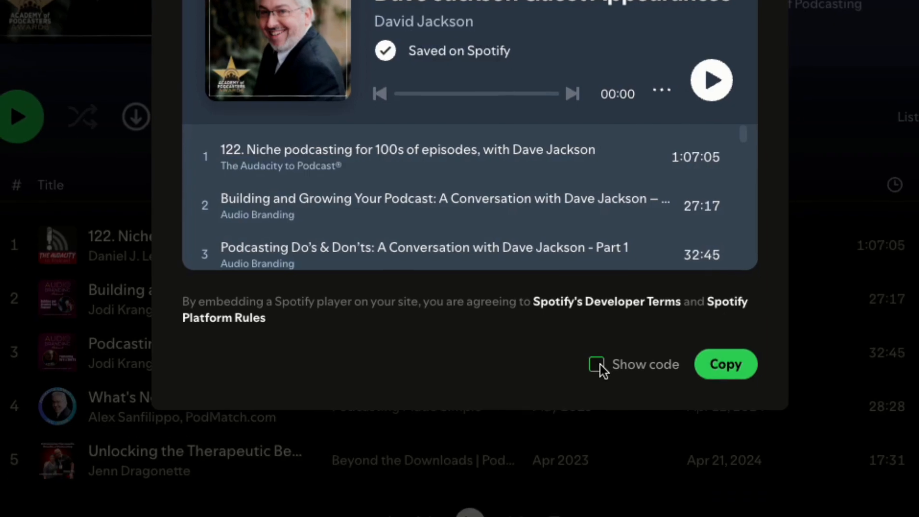
- Show the playlist's embed code and copy it
click(587, 505)
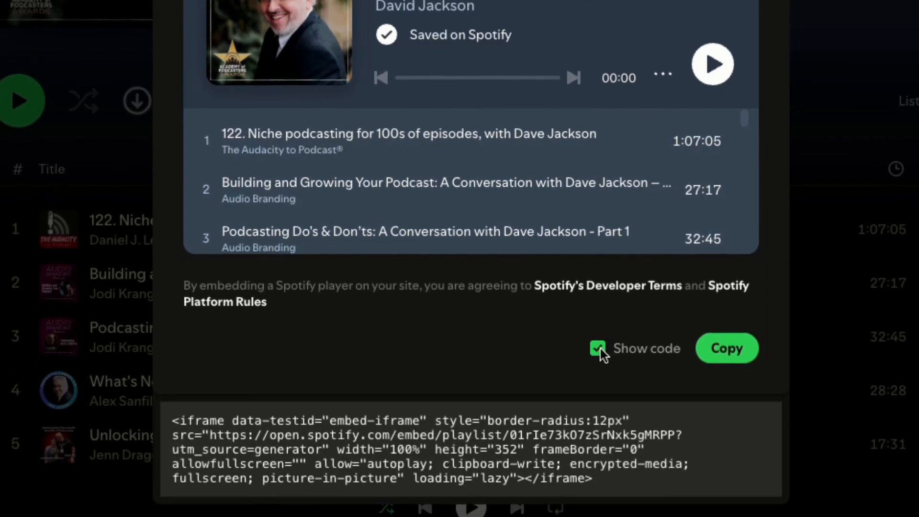
drag(593, 479, 170, 425)
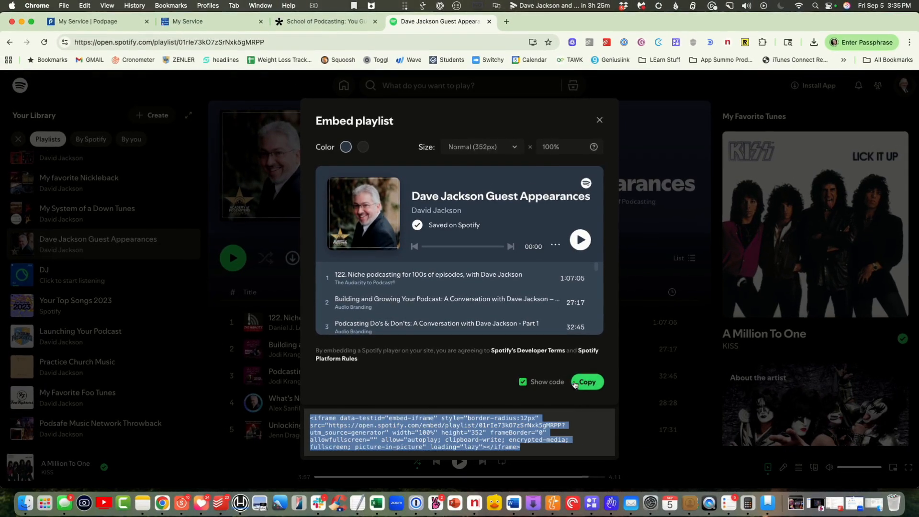
click(576, 383)
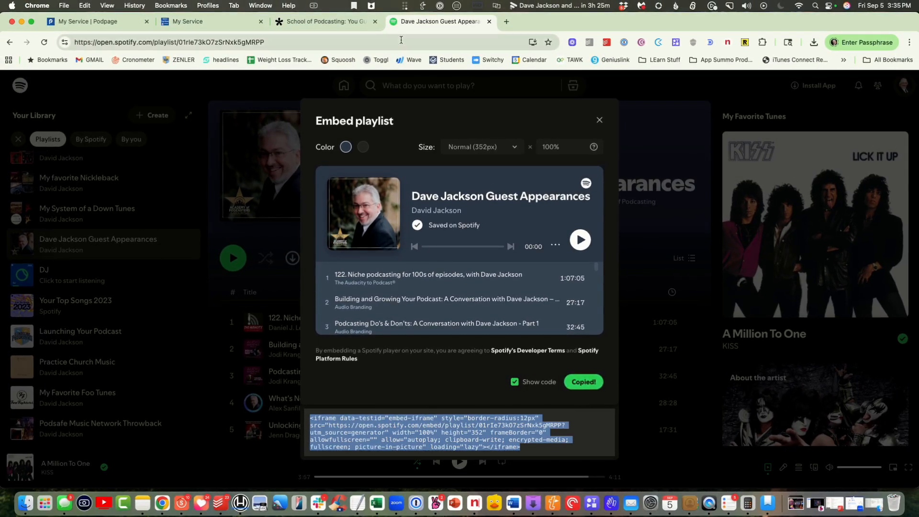
- Close the published My Service page and open that page's content for editing in Podpage
click(186, 24)
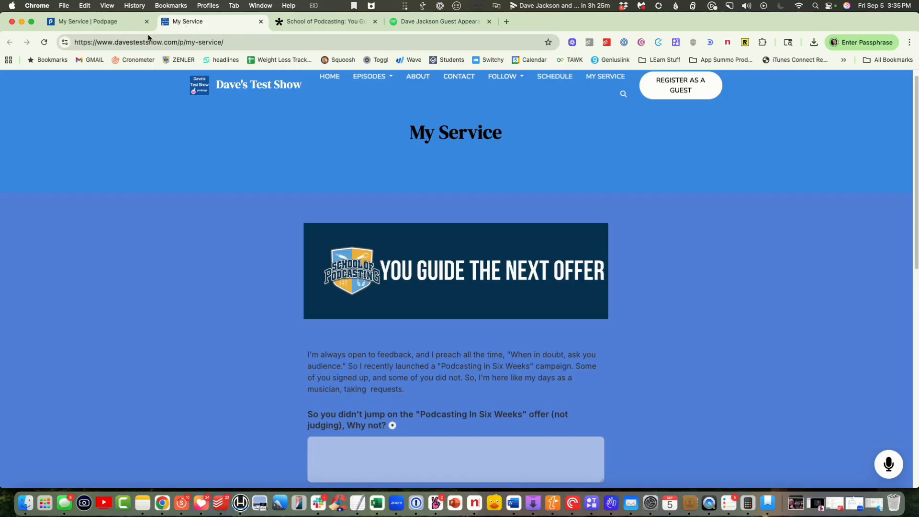
click(260, 22)
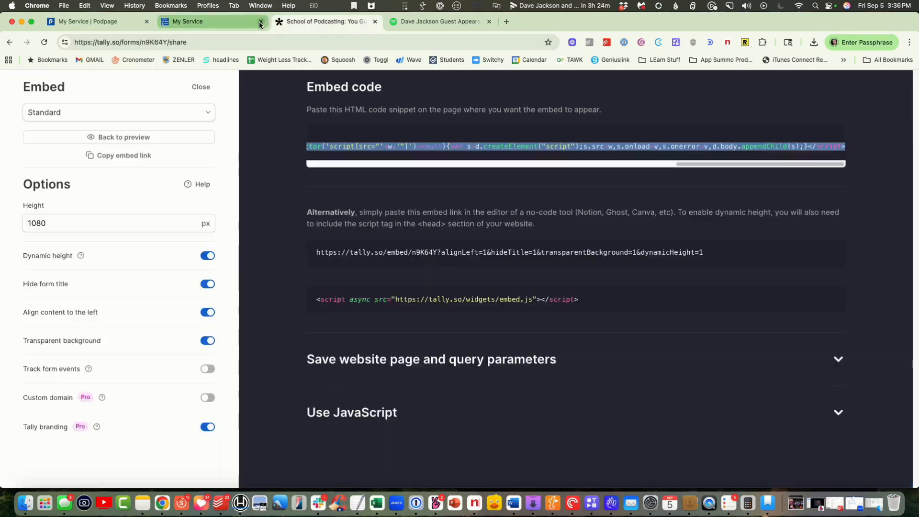
click(96, 24)
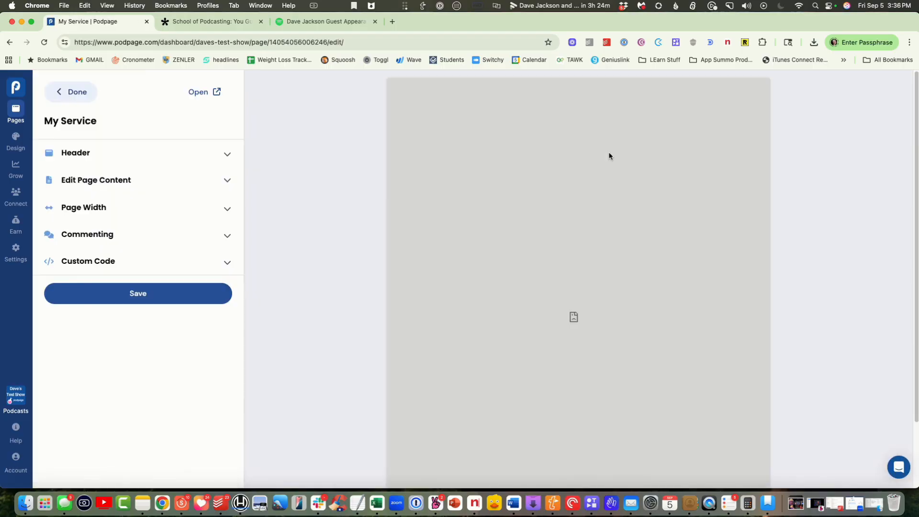
click(227, 184)
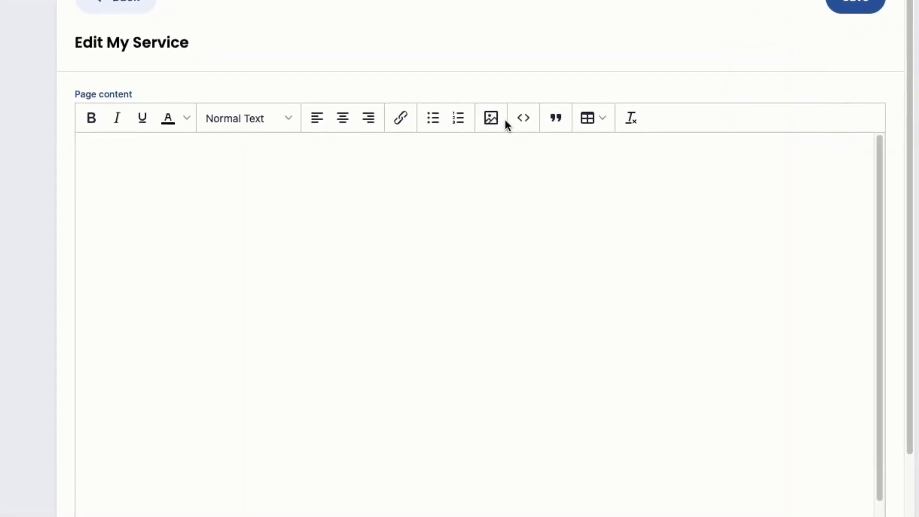
- Replace all of the My Service page content's source code with the Spotify playlist's embed code and save the code
click(520, 120)
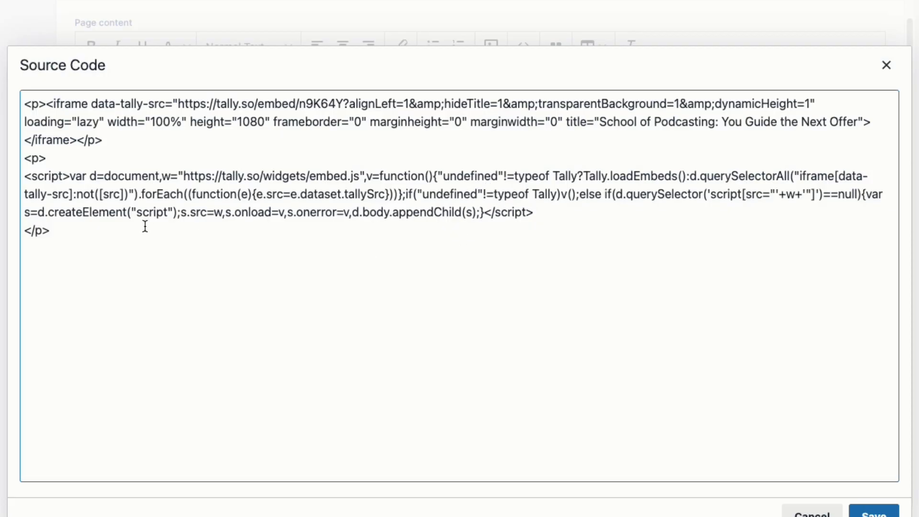
click(145, 226)
key(super+a)
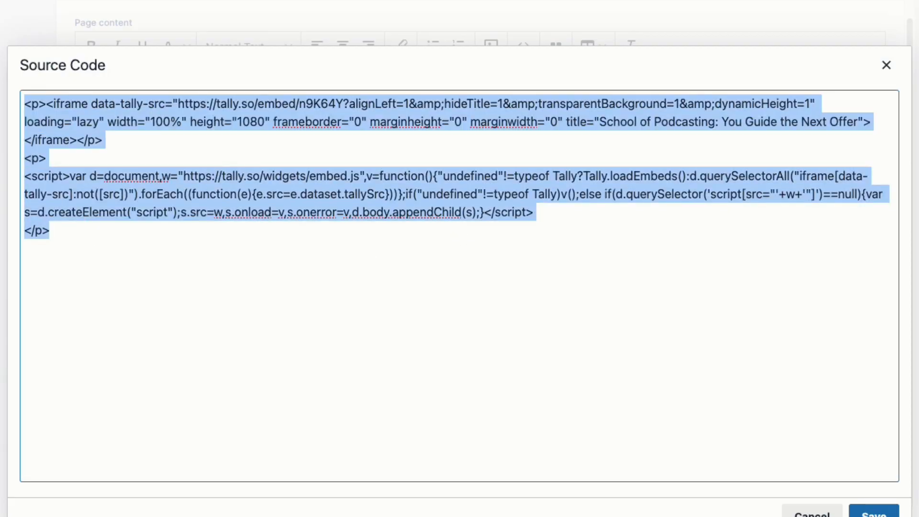
key(BackSpace)
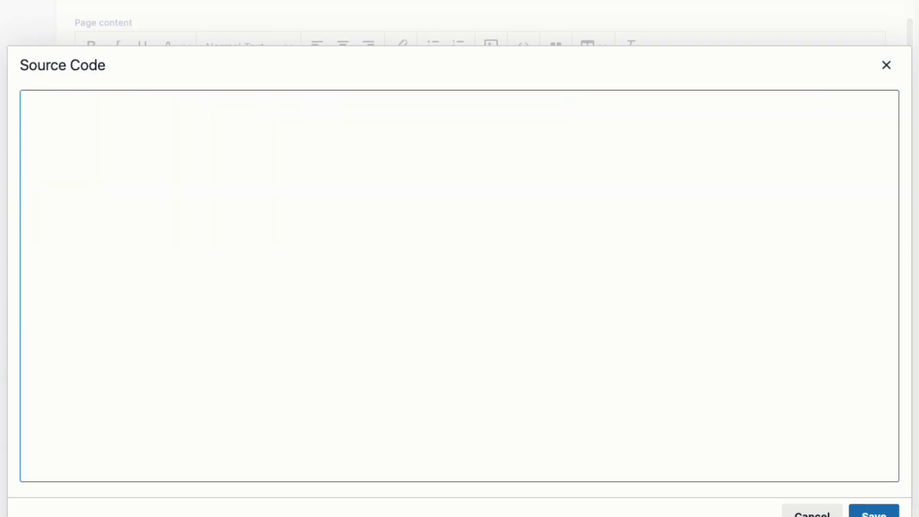
key(super+v)
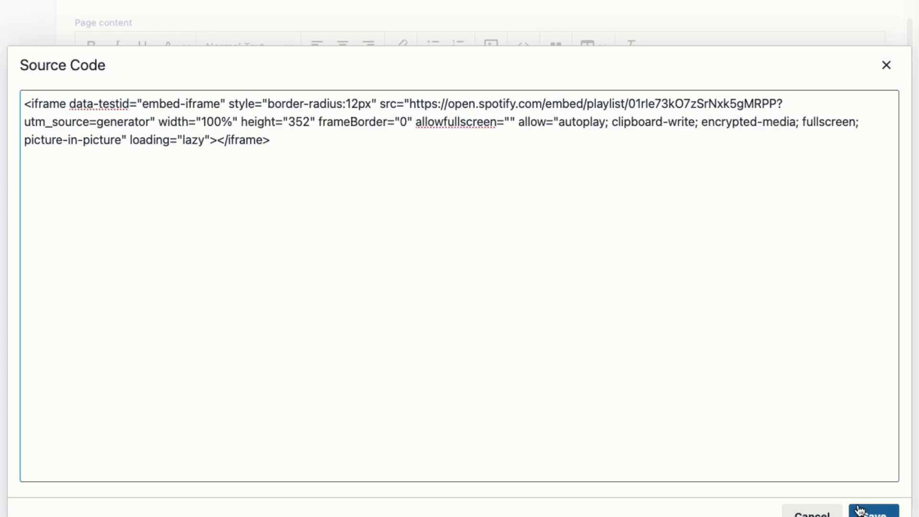
click(873, 513)
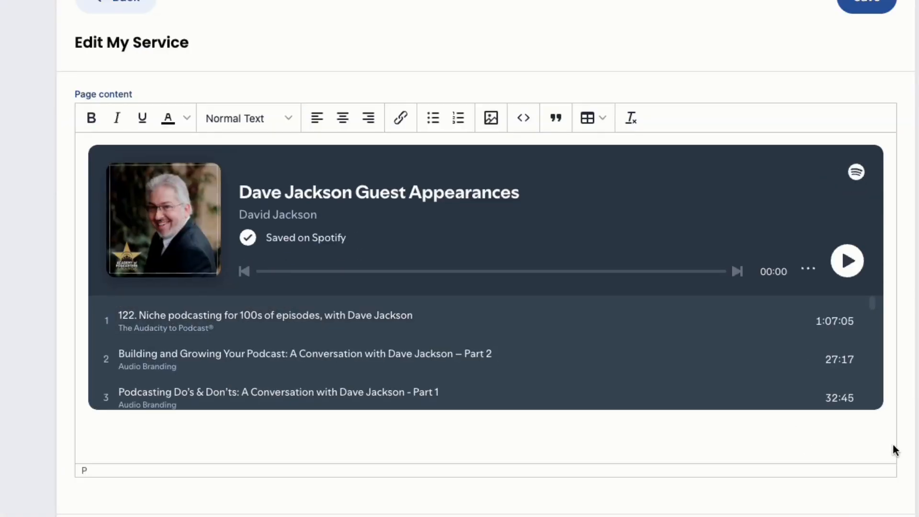